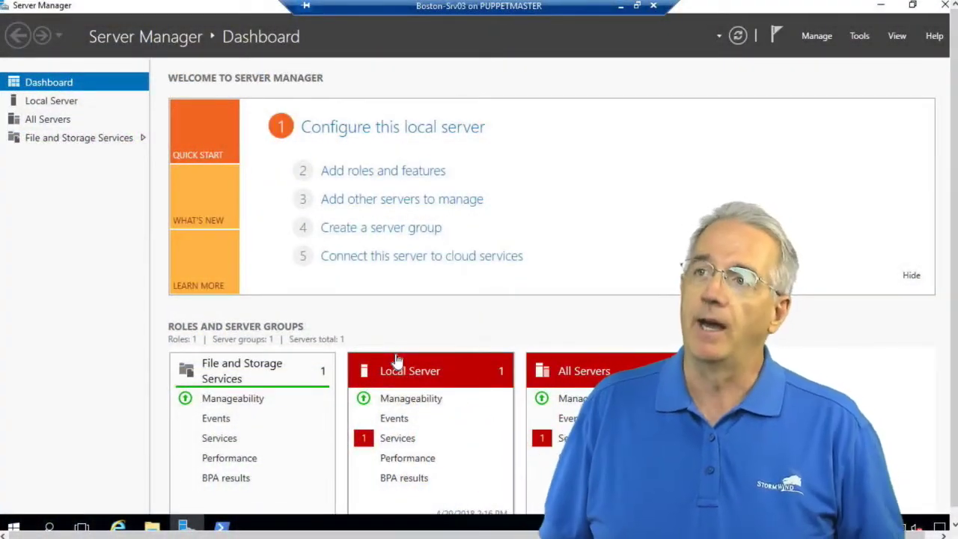
# Open the Local Server group's Services alert details from the dashboard and shift the detail window aside
pyautogui.click(400, 445)
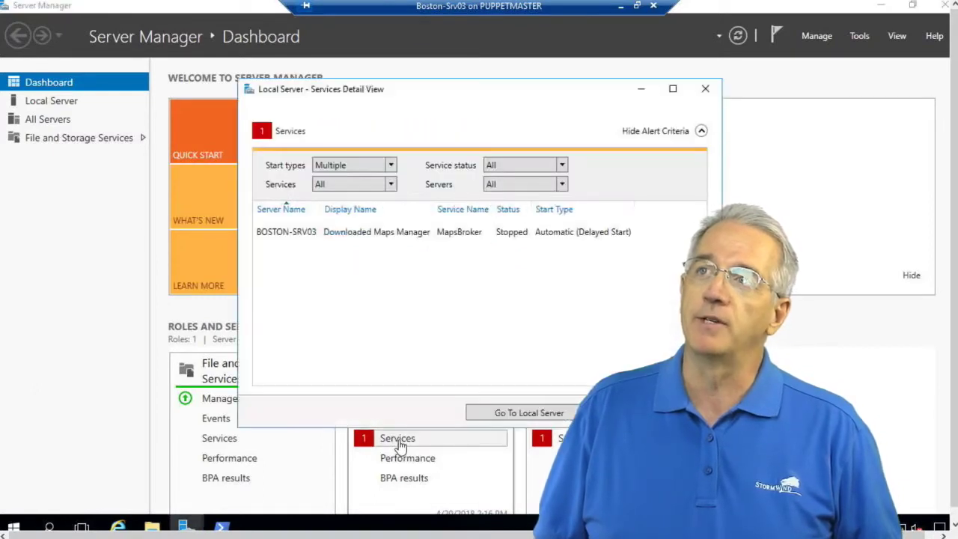
pyautogui.moveTo(455, 94); pyautogui.dragTo(366, 91)
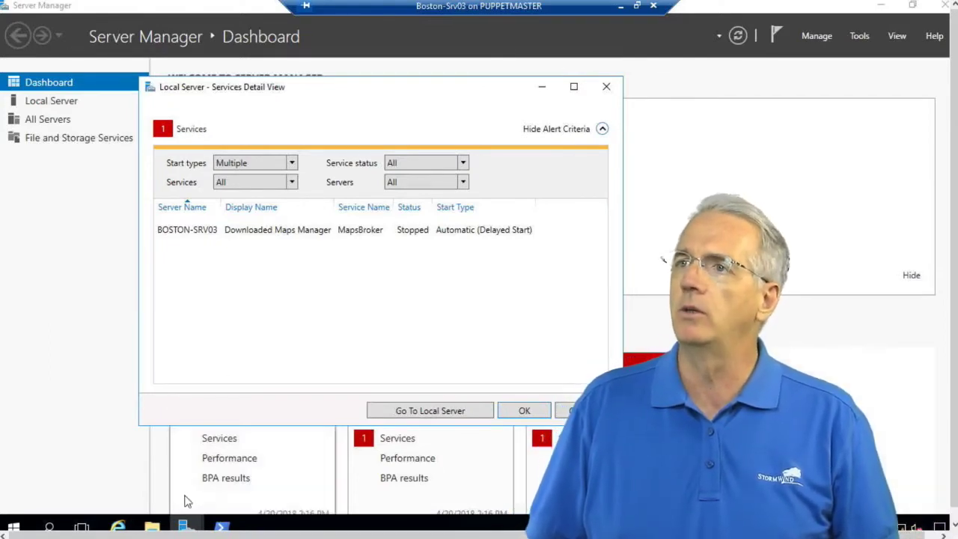
# Open Computer Management and display the Services list under Services and Applications
pyautogui.rightClick(15, 527)
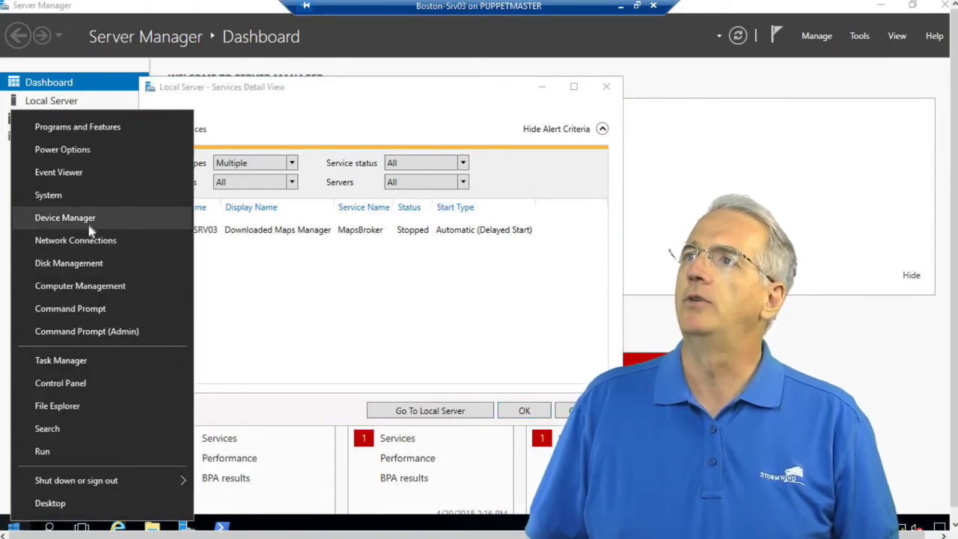
pyautogui.click(82, 286)
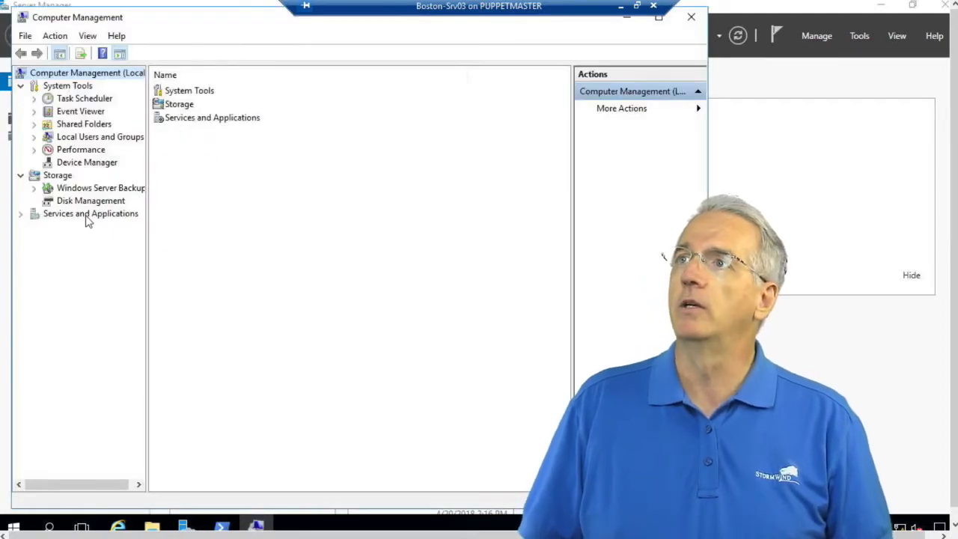
pyautogui.doubleClick(86, 216)
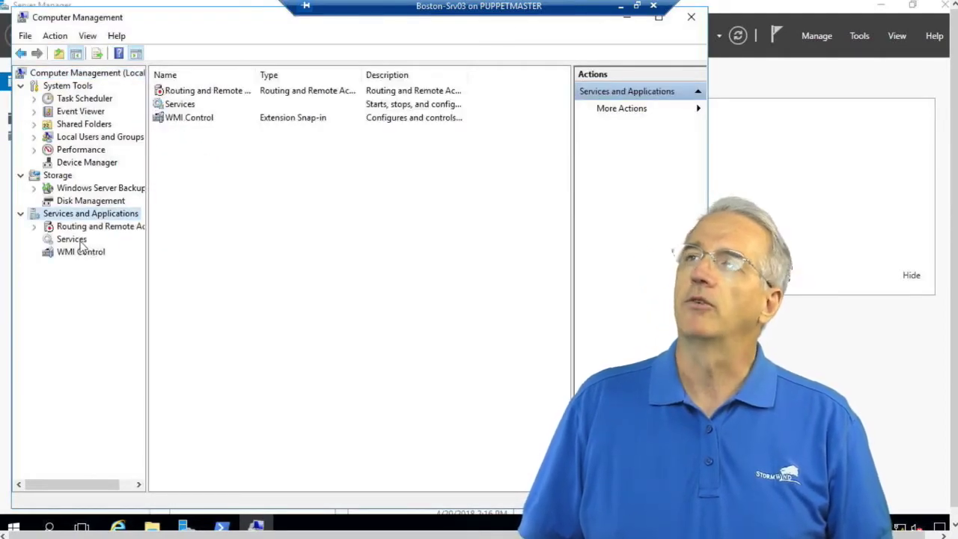
pyautogui.click(72, 240)
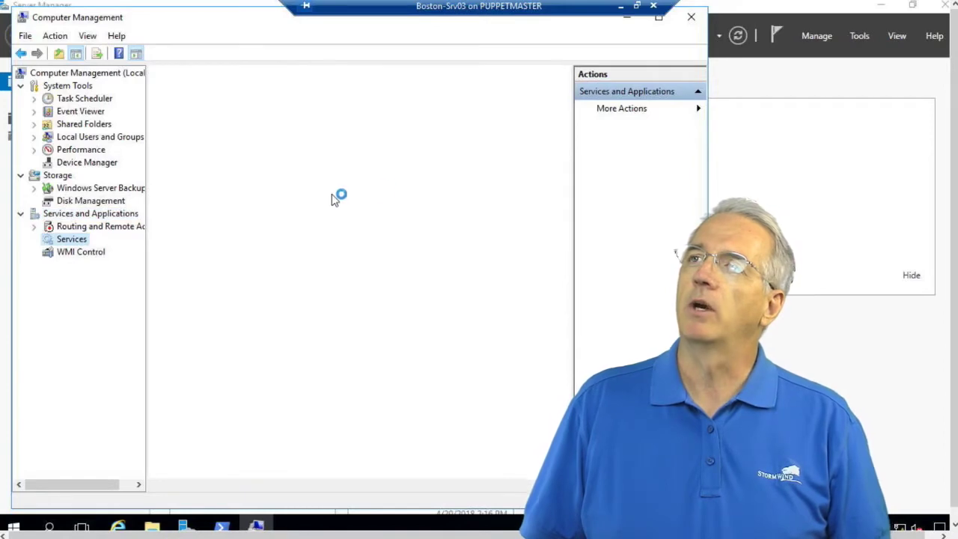
# Open the Downloaded Maps Manager service's properties and view the available startup types without changing the setting
pyautogui.scroll(-10, 374, 187)
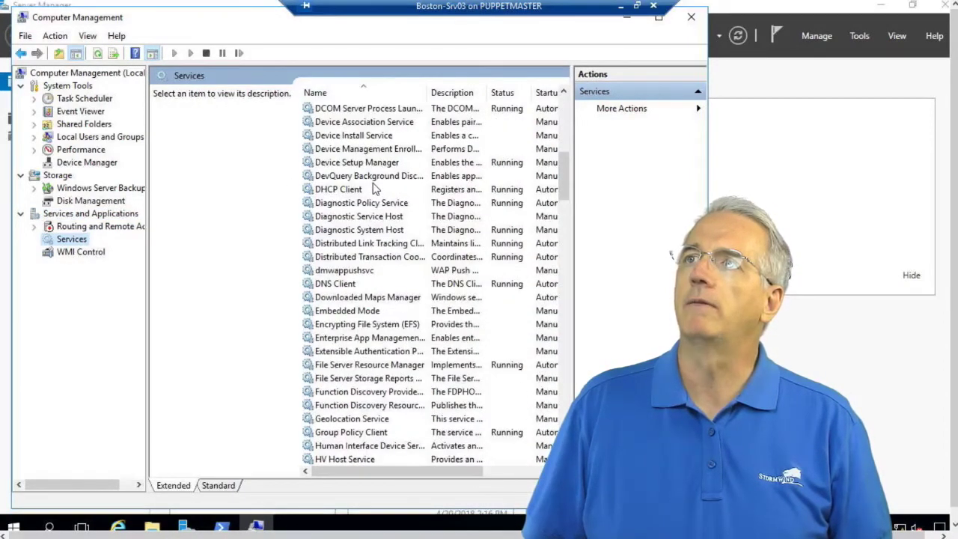
pyautogui.scroll(-1, 374, 188)
pyautogui.click(365, 259)
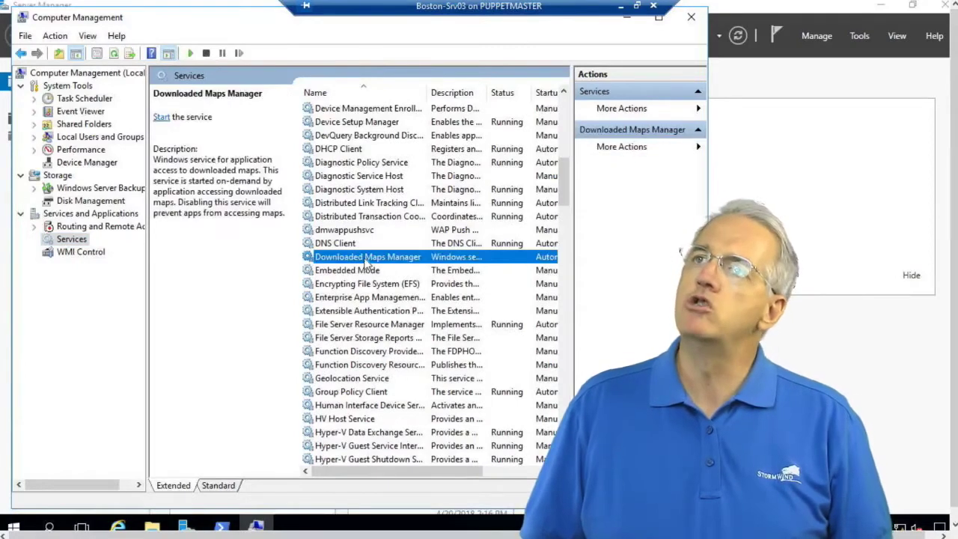
pyautogui.rightClick(366, 260)
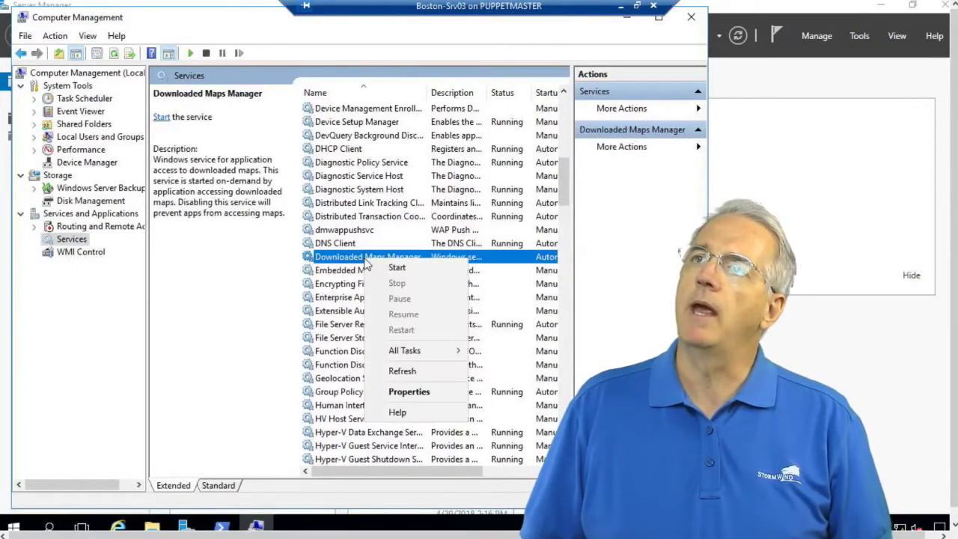
pyautogui.click(399, 391)
pyautogui.moveTo(375, 107); pyautogui.dragTo(258, 104)
pyautogui.click(362, 251)
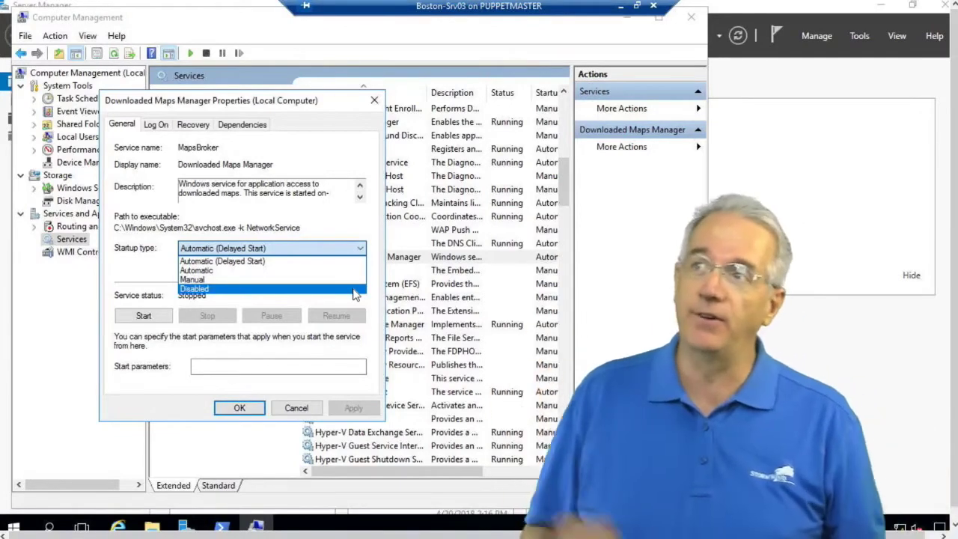
pyautogui.click(297, 406)
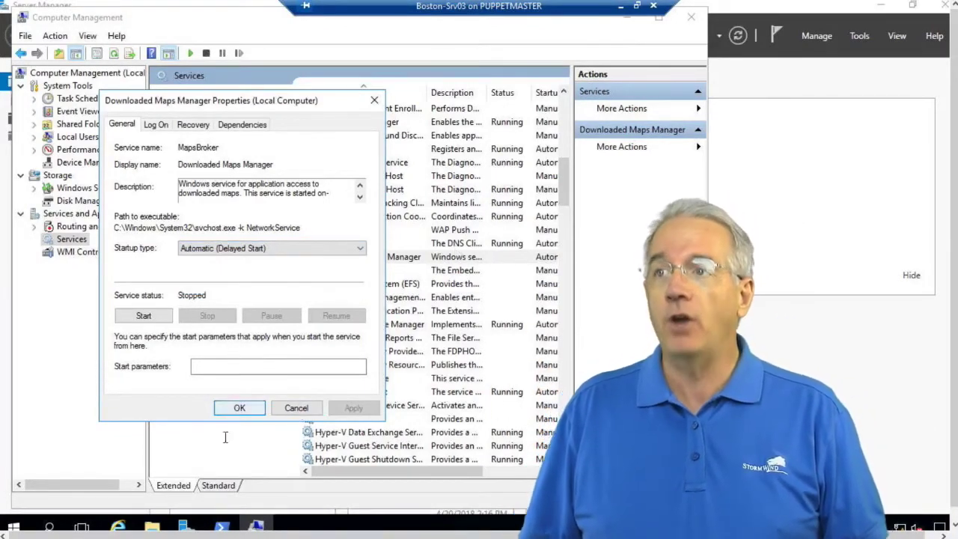
# Launch Windows PowerShell ISE as administrator
pyautogui.moveTo(221, 526)
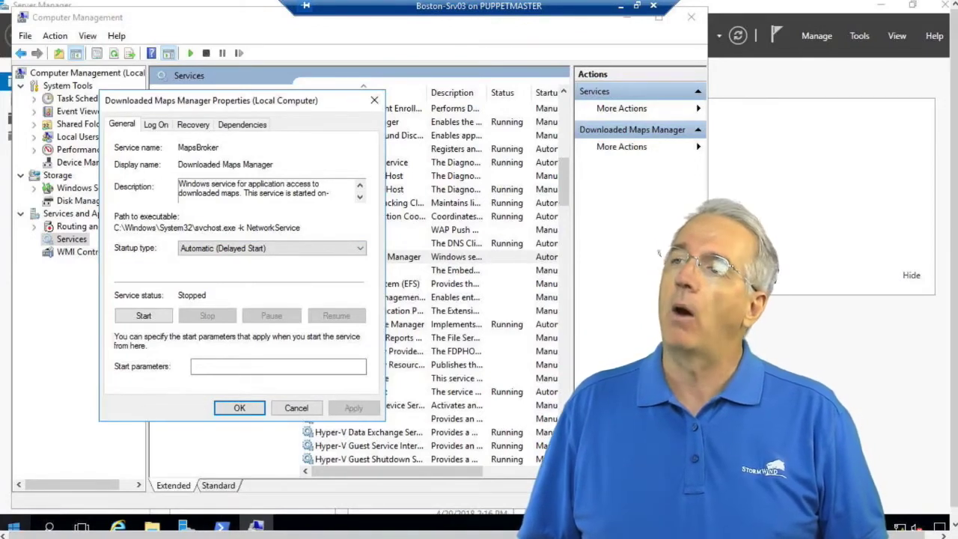
pyautogui.rightClick(13, 526)
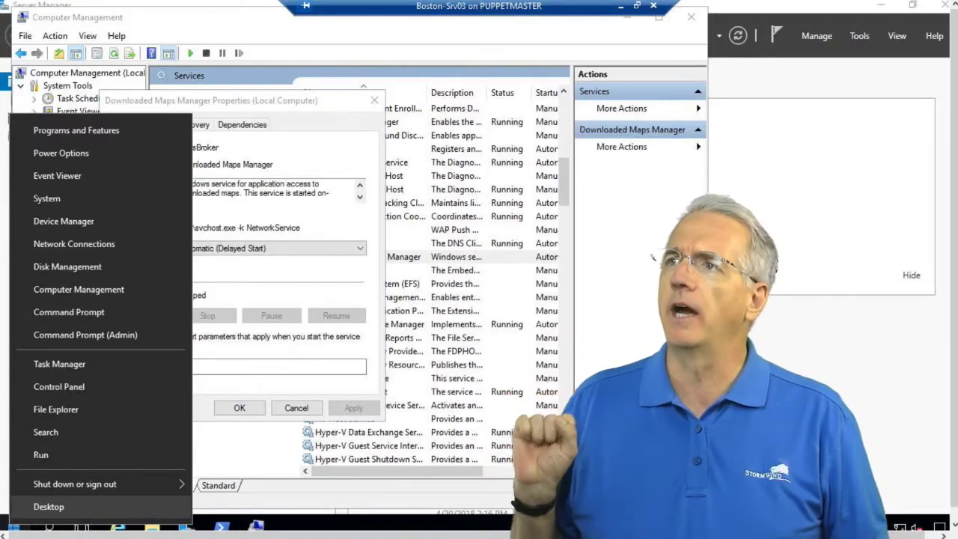
pyautogui.press('Escape')
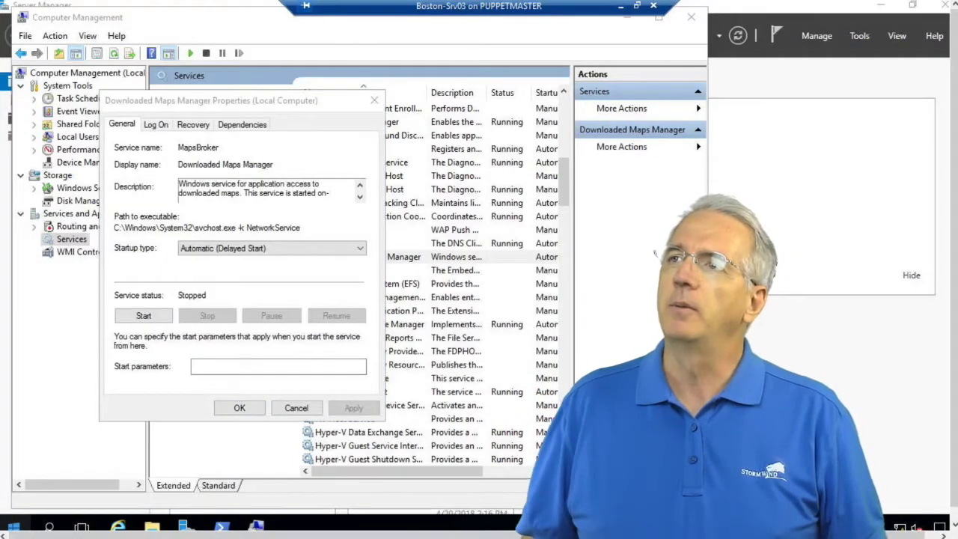
pyautogui.press('super')
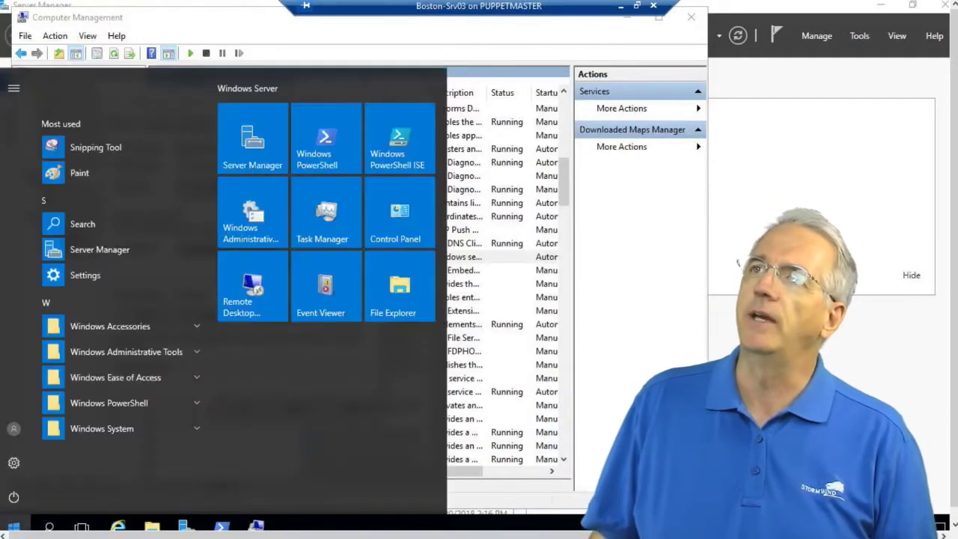
pyautogui.rightClick(402, 151)
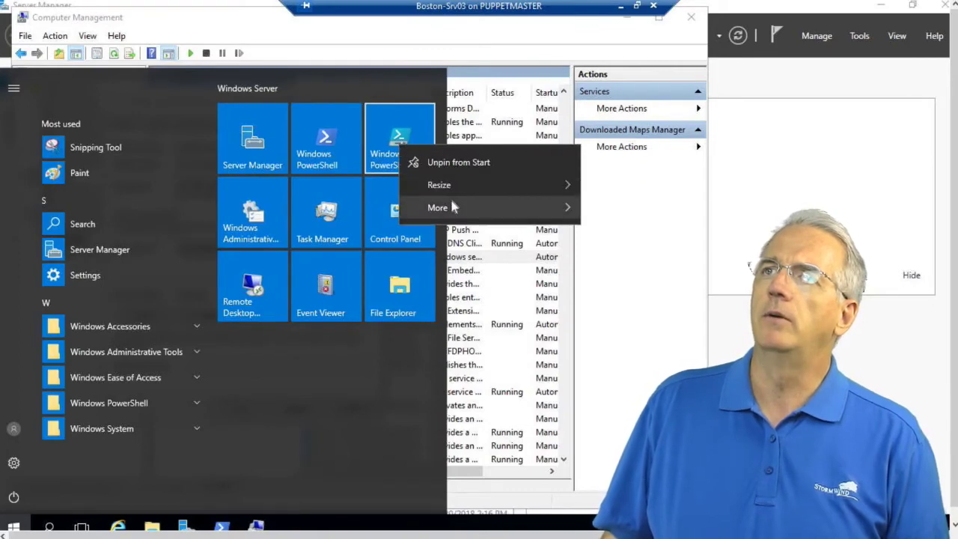
pyautogui.moveTo(450, 206)
pyautogui.click(636, 259)
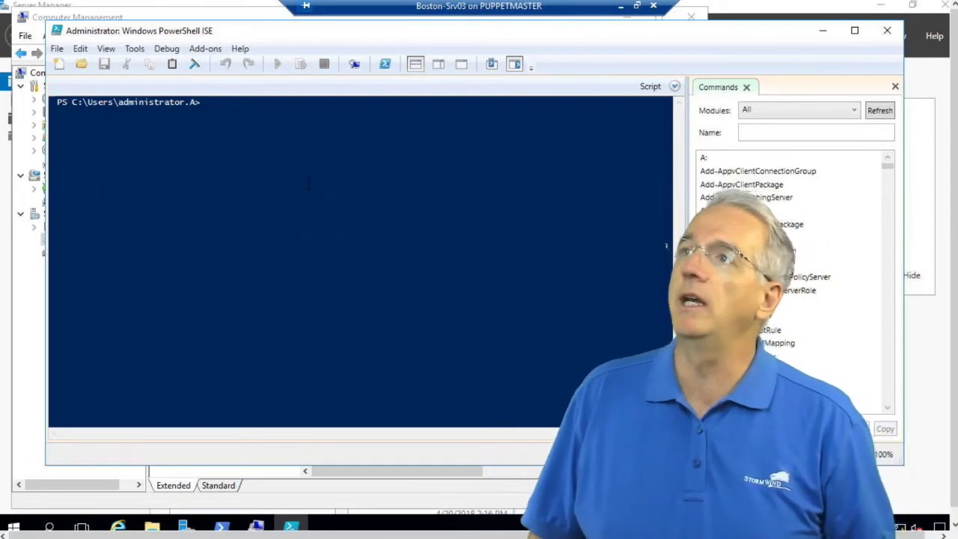
# Show the script pane and begin the script's first line with "get-service -name"
pyautogui.click(107, 48)
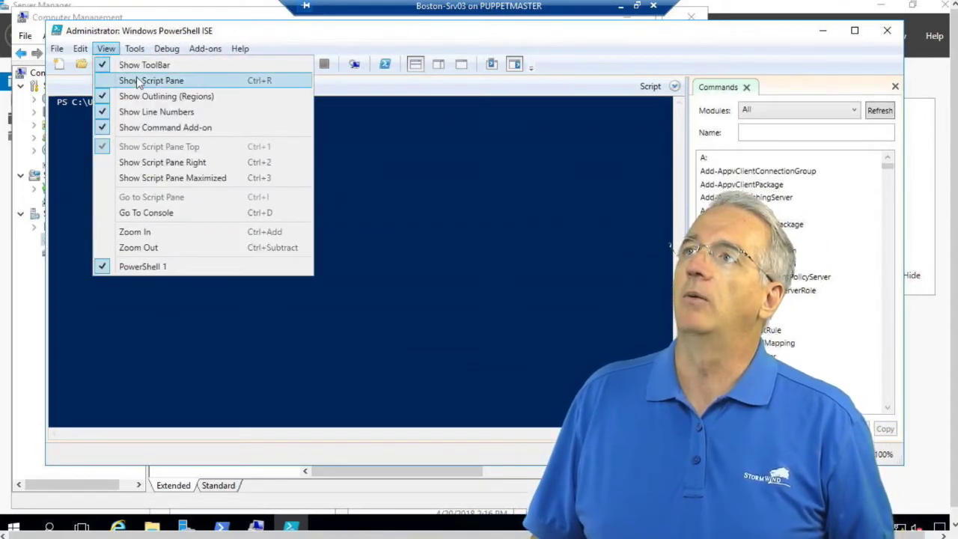
pyautogui.click(125, 80)
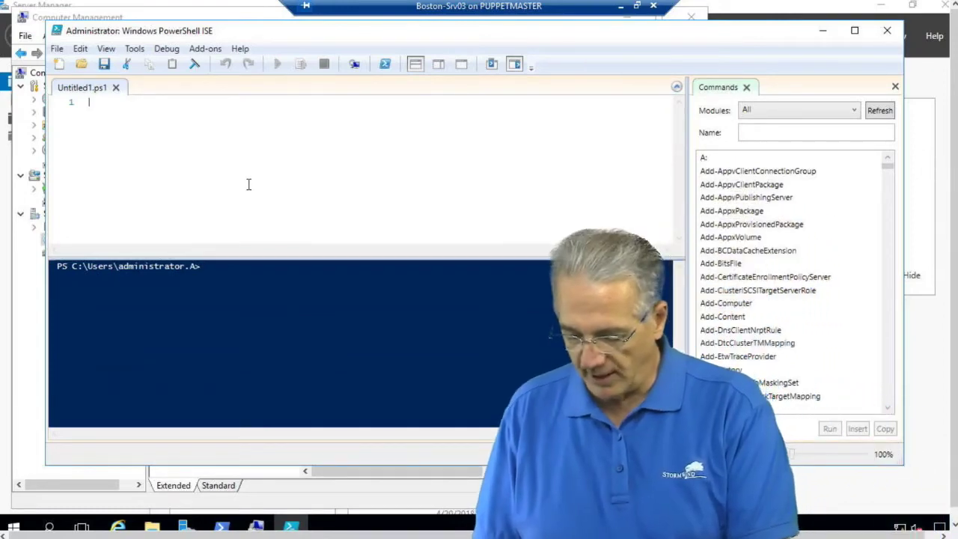
pyautogui.write('get-servic')
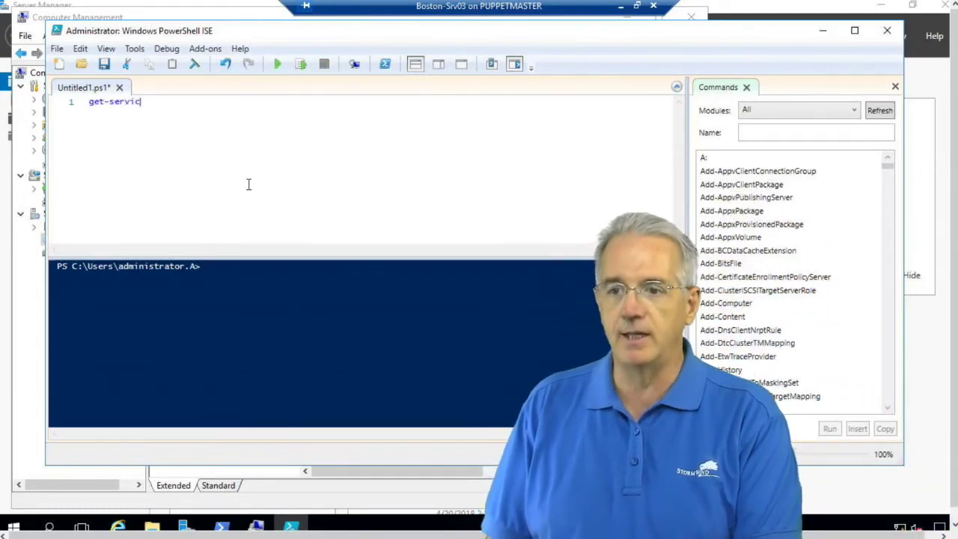
pyautogui.write('e -name')
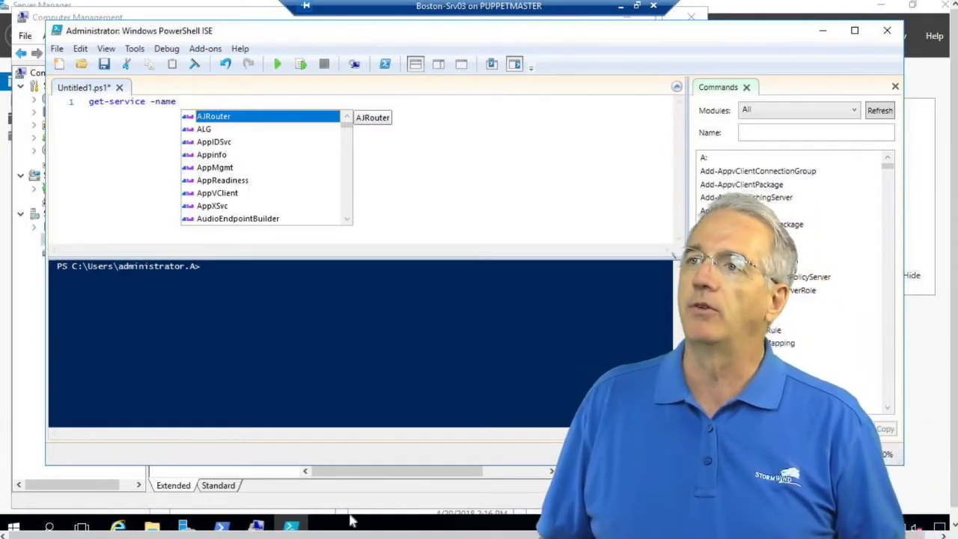
# Switch to Server Manager's Local Server Services Detail View and look up the service name of Downloaded Maps Manager
pyautogui.hotkey('alt', 'Tab')
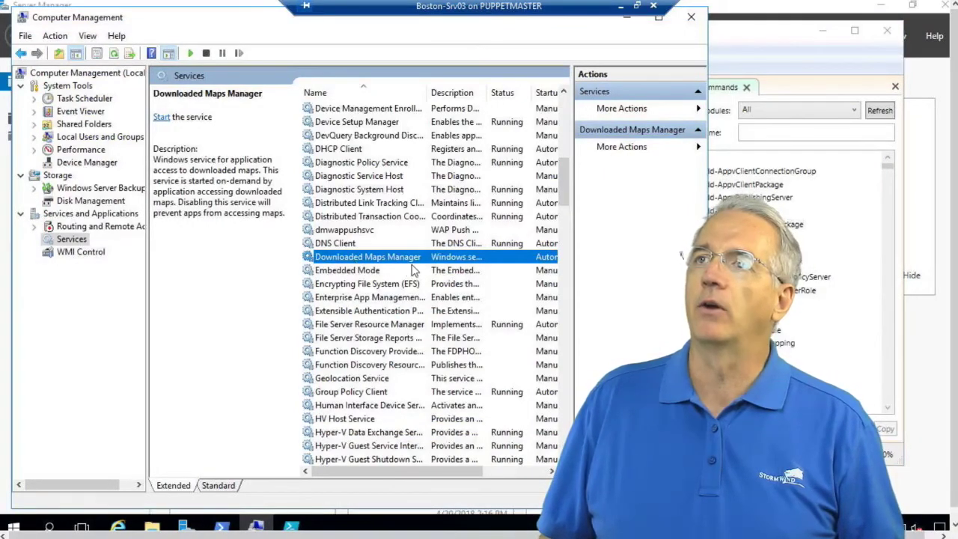
pyautogui.moveTo(221, 526)
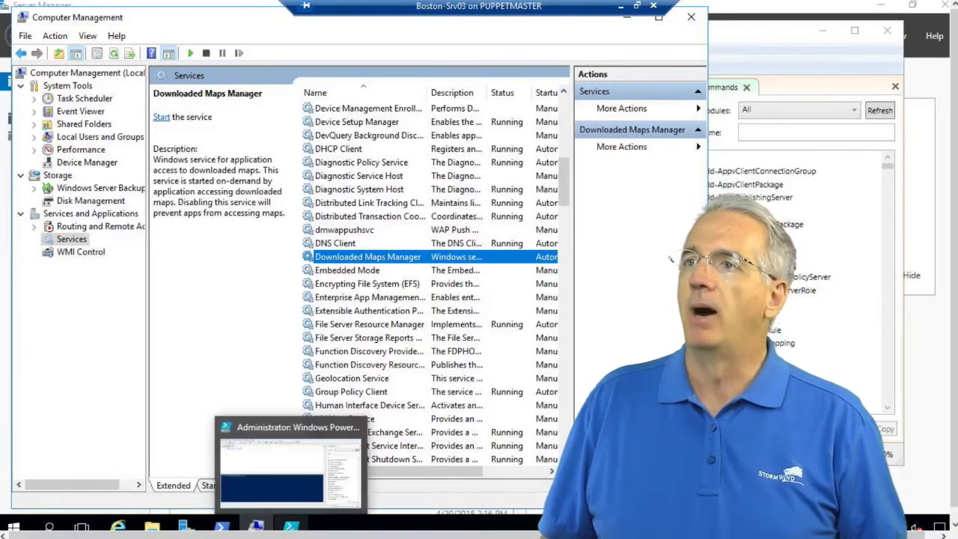
pyautogui.click(183, 526)
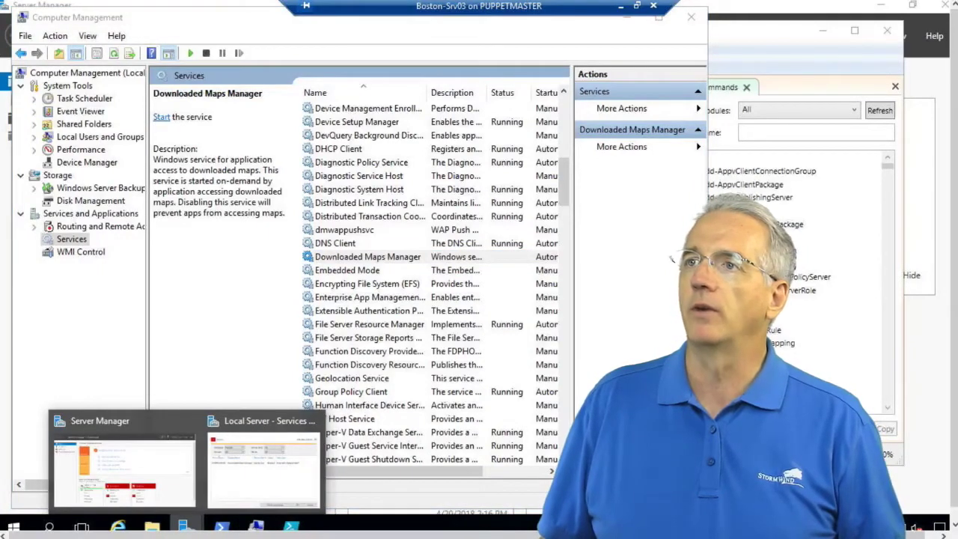
pyautogui.click(265, 459)
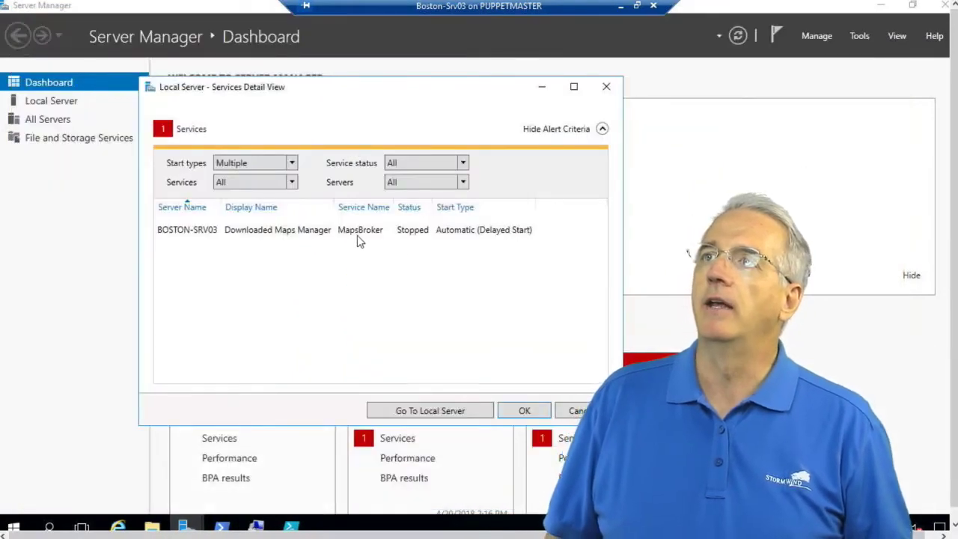
# Return to PowerShell ISE and extend the line to "get-service -name mapsbroker | set-service -startuptype Disabled"
pyautogui.click(291, 526)
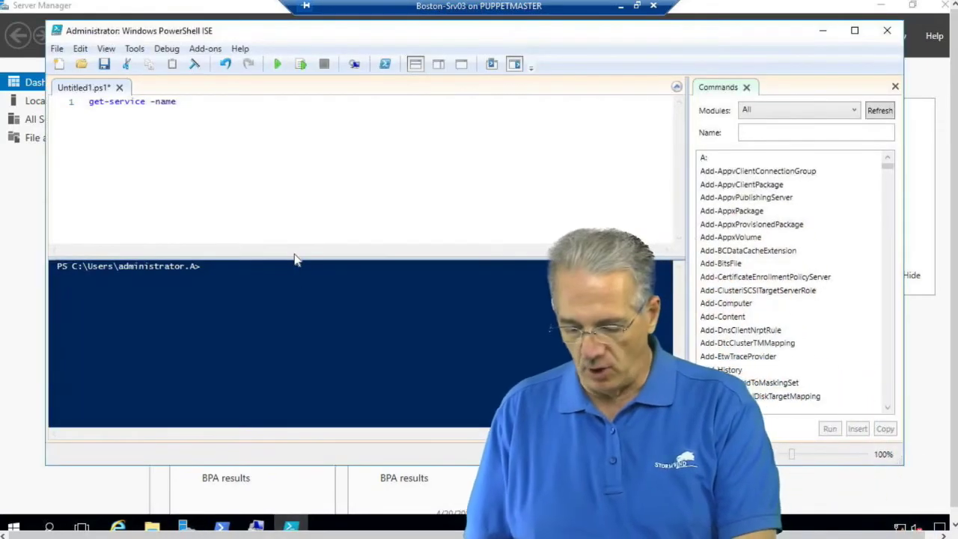
pyautogui.write('map')
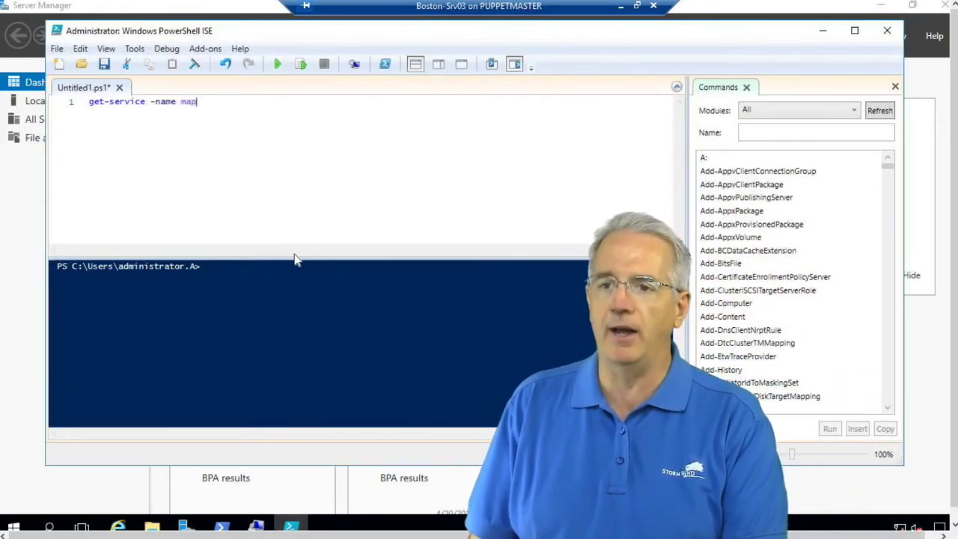
pyautogui.write('sbroker |')
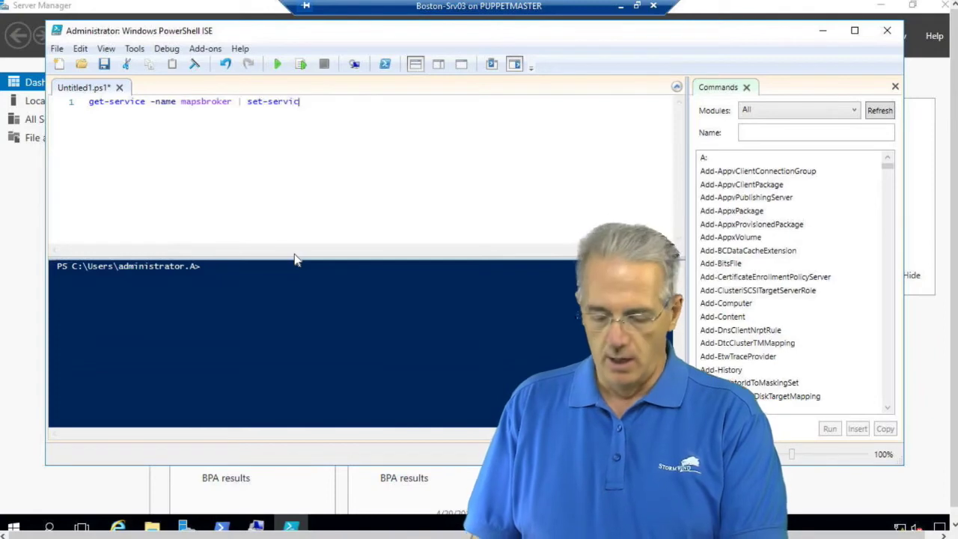
pyautogui.write('set-service -s')
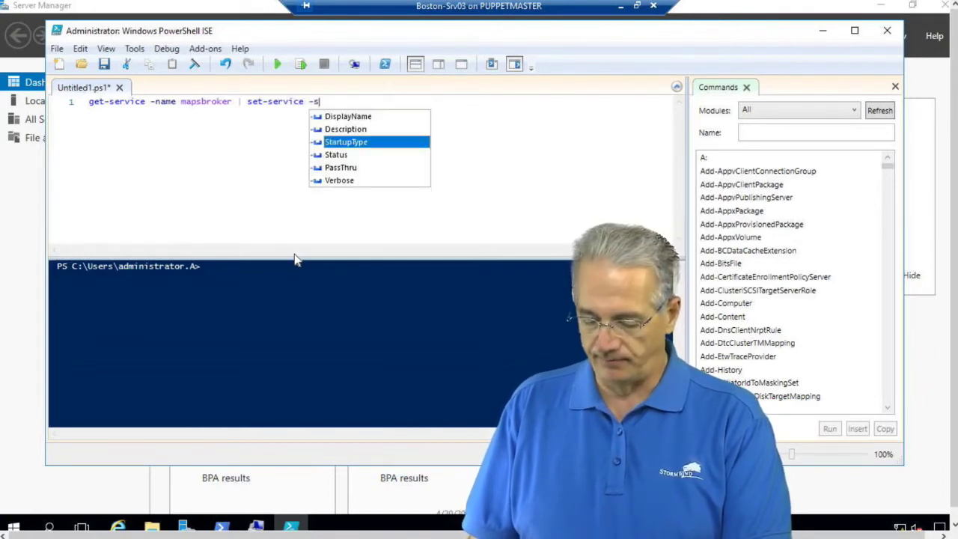
pyautogui.write('tartupty')
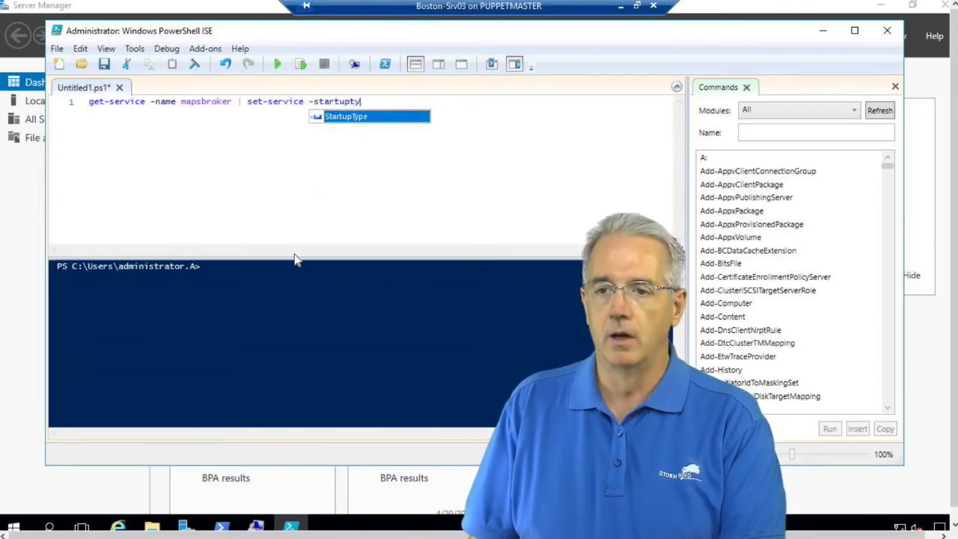
pyautogui.write('pe Disabled ')
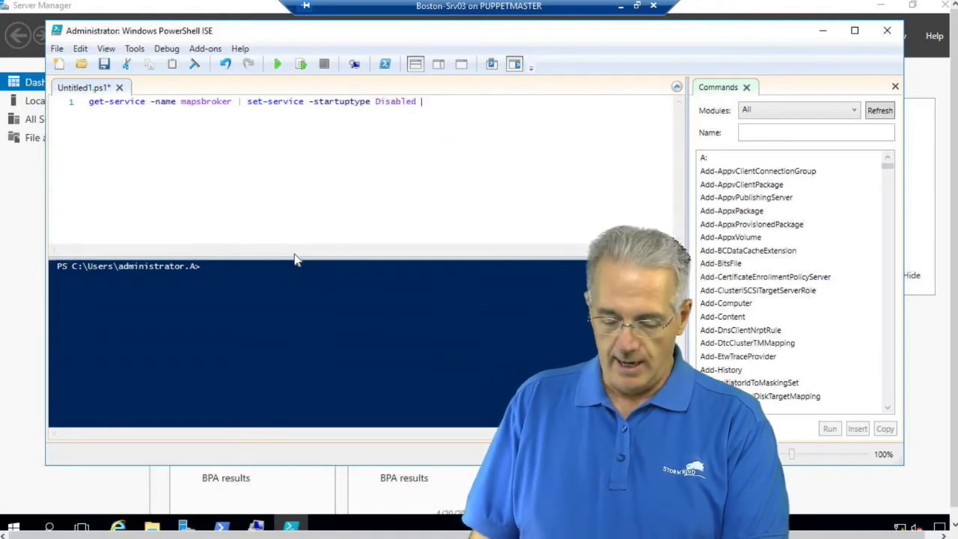
# Append the parameter "-confim:$false" to the end of the set-service command
pyautogui.write('-')
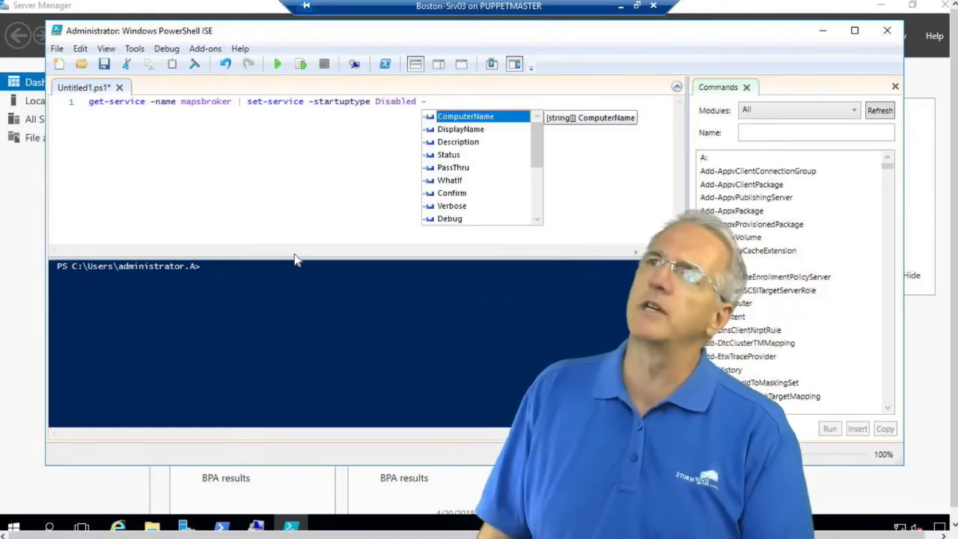
pyautogui.write('confim')
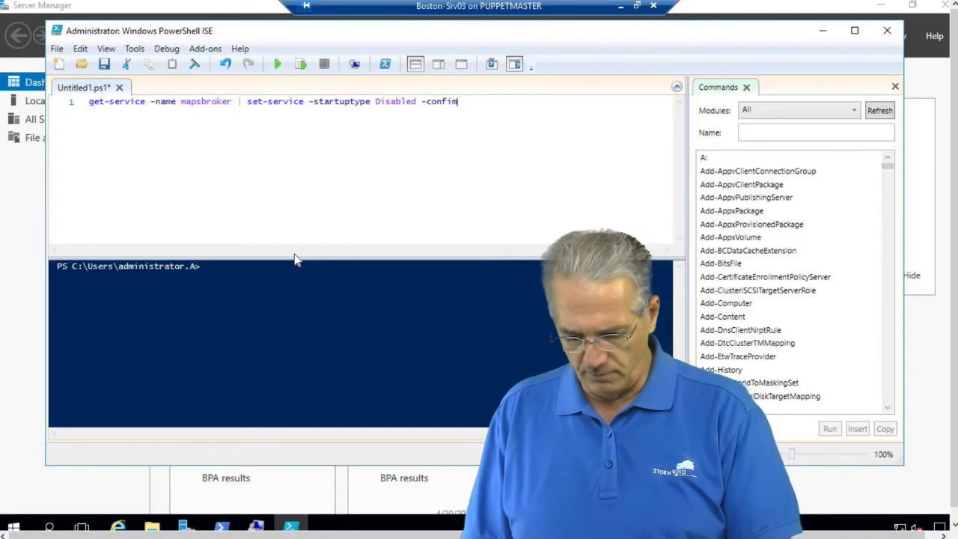
pyautogui.write(':$')
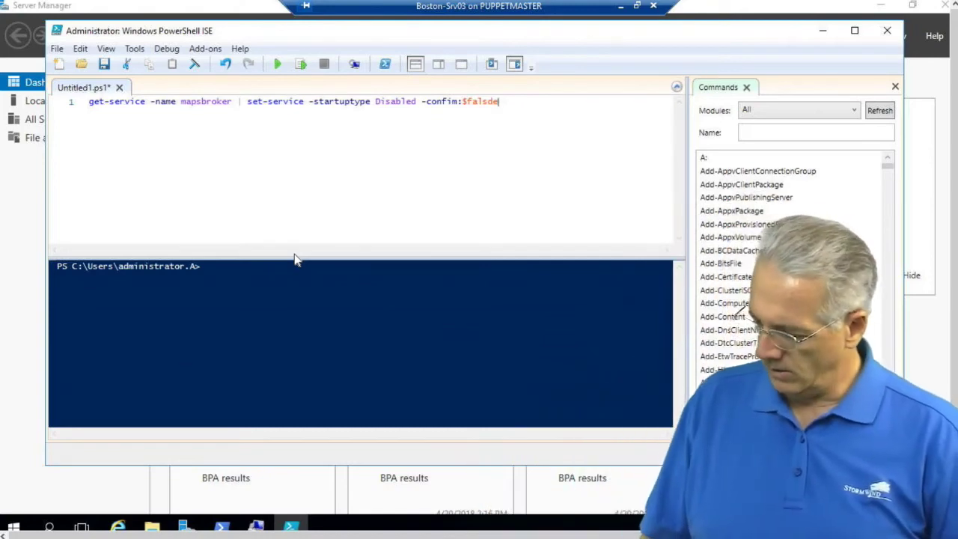
pyautogui.write('false')
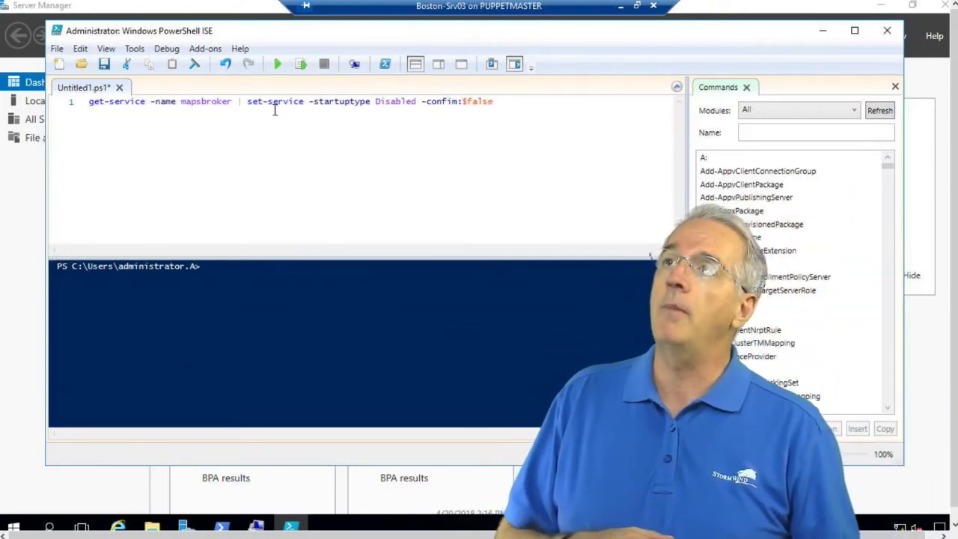
# Run the script, correct the misspelled parameter to "-confirm:$false" and run the script again
pyautogui.click(277, 65)
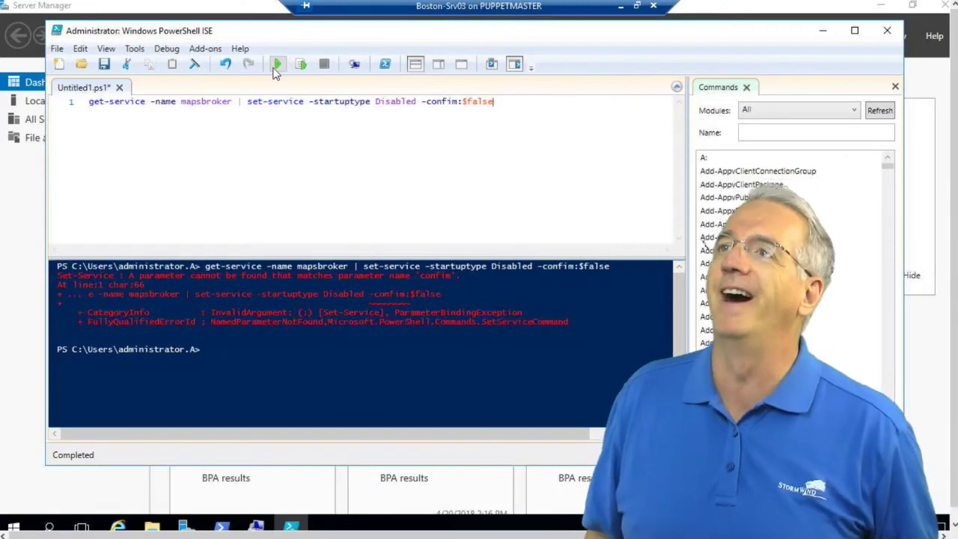
pyautogui.click(450, 101)
pyautogui.write('r')
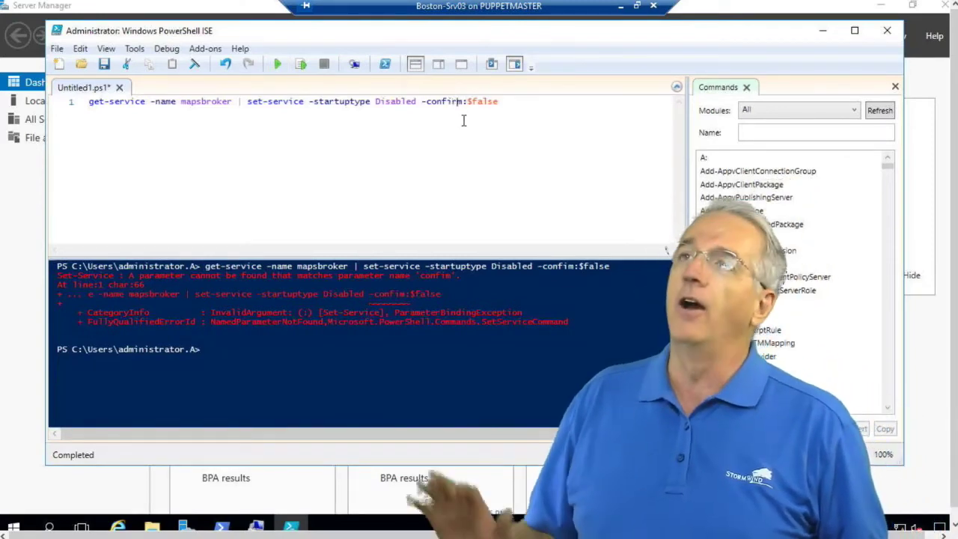
pyautogui.click(276, 65)
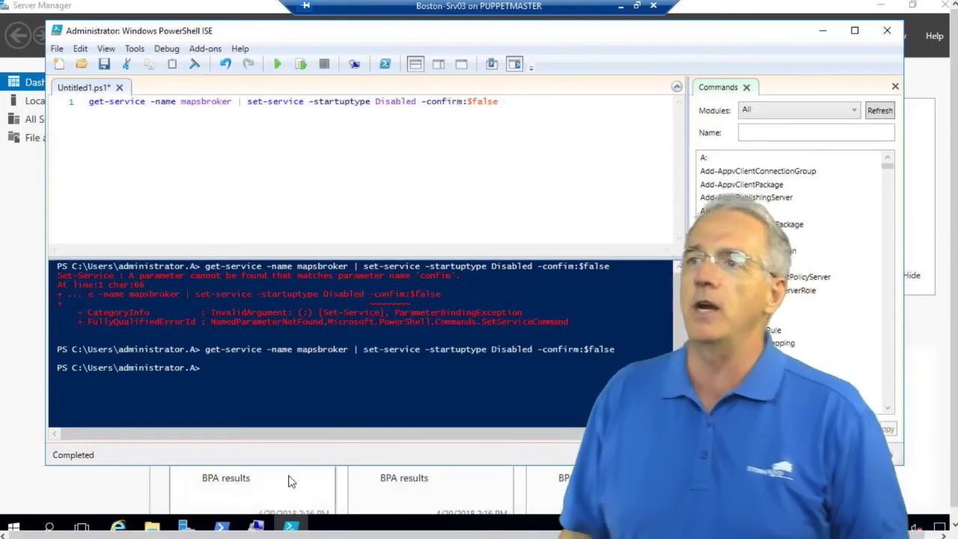
# Switch to the Services list in Computer Management and check the startup type in Downloaded Maps Manager's properties
pyautogui.moveTo(222, 526)
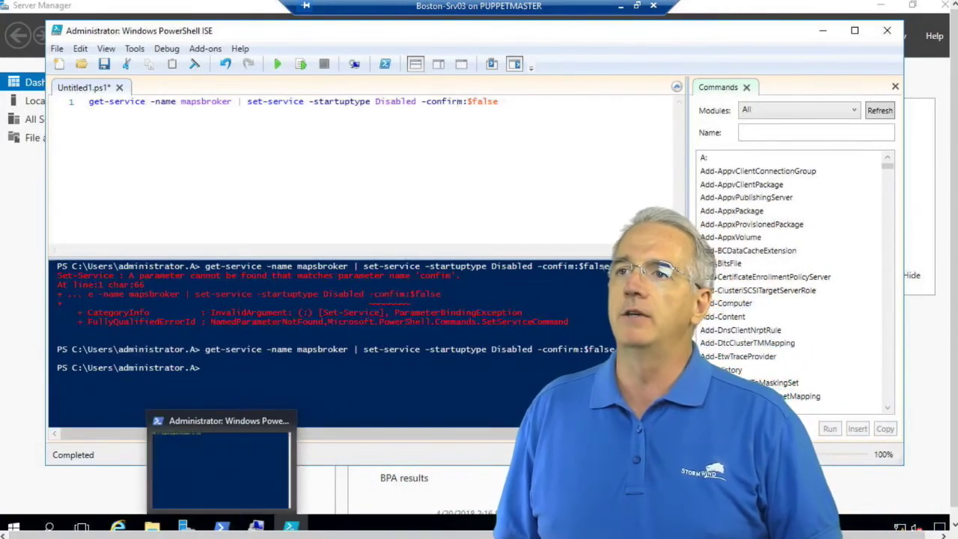
pyautogui.moveTo(185, 526)
pyautogui.click(242, 491)
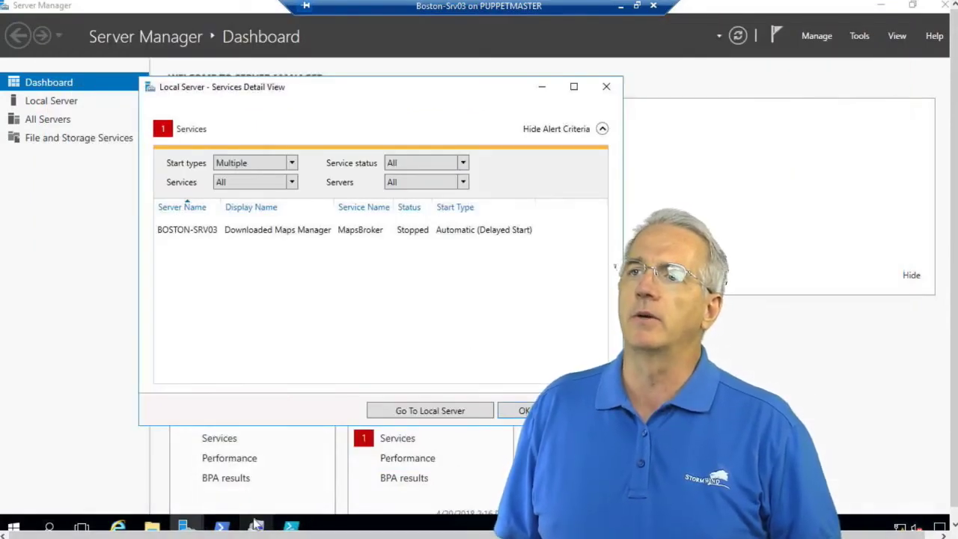
pyautogui.doubleClick(277, 230)
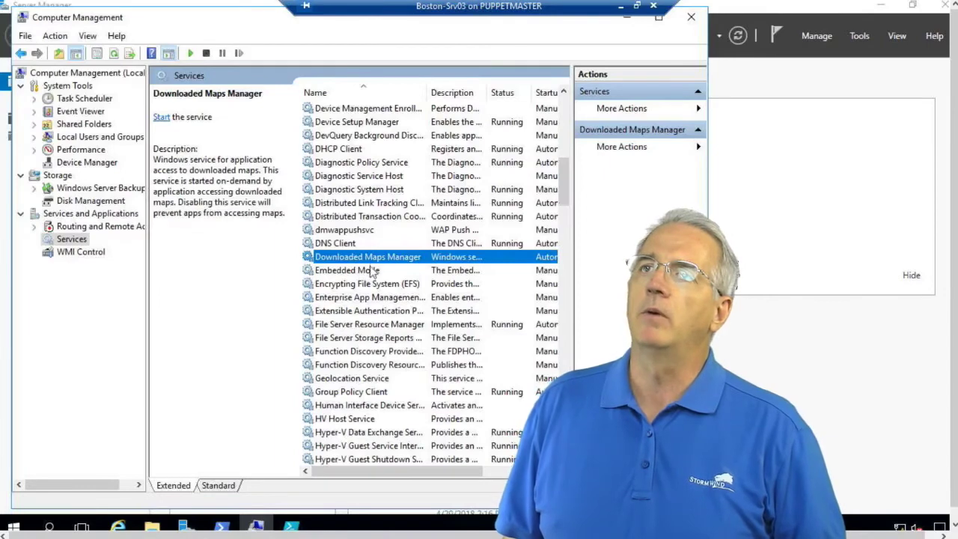
pyautogui.doubleClick(370, 260)
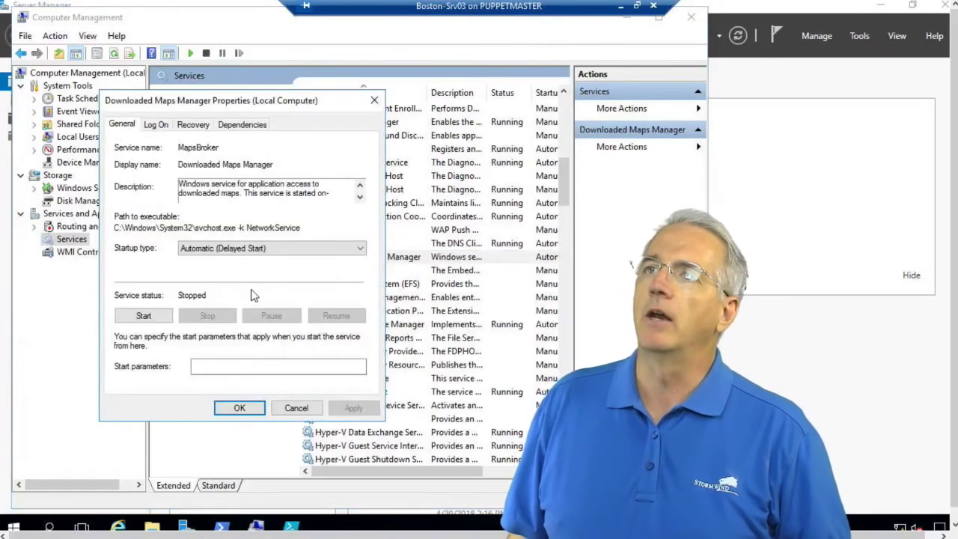
pyautogui.click(292, 408)
# Glance at Server Manager's services alert, refresh the Services list in Computer Management and recheck Downloaded Maps Manager's properties
pyautogui.hotkey('alt', 'Tab')
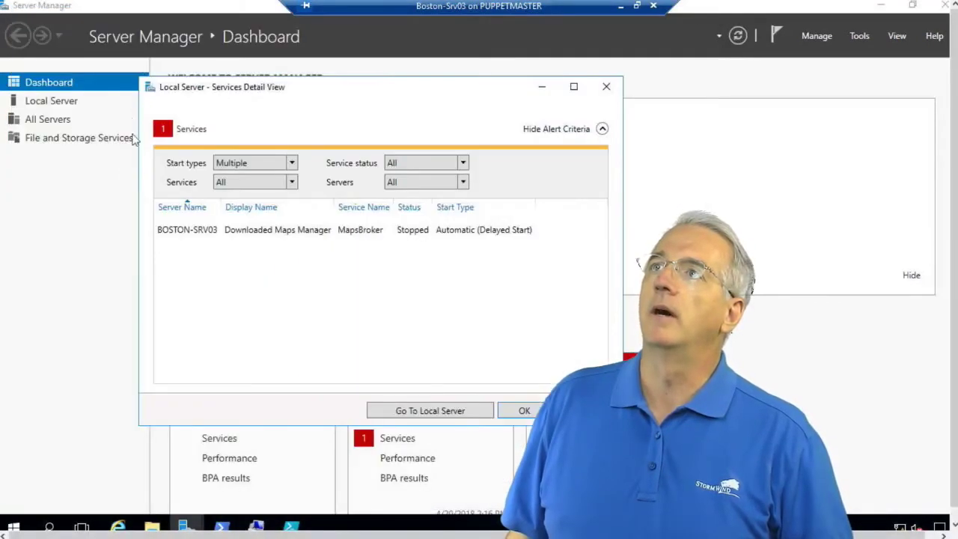
pyautogui.hotkey('alt', 'Tab')
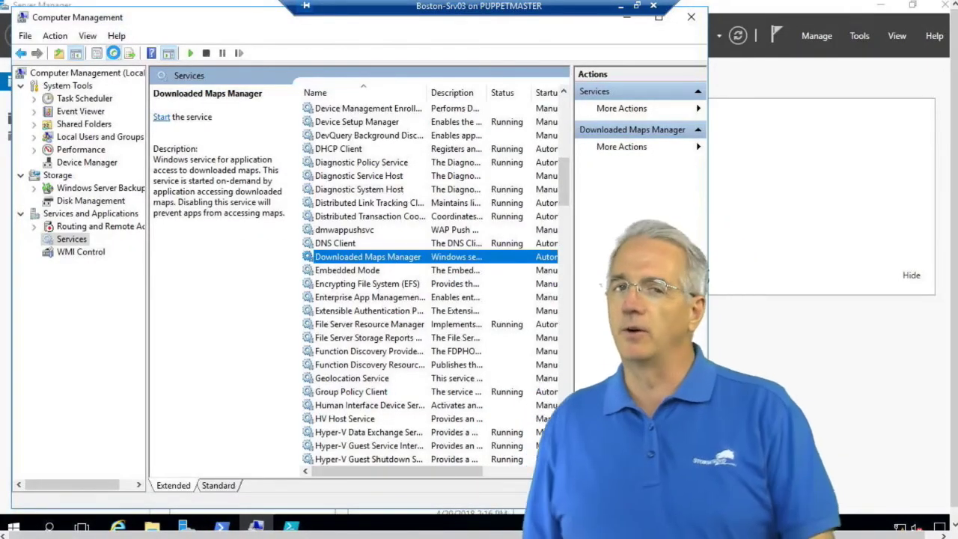
pyautogui.click(114, 54)
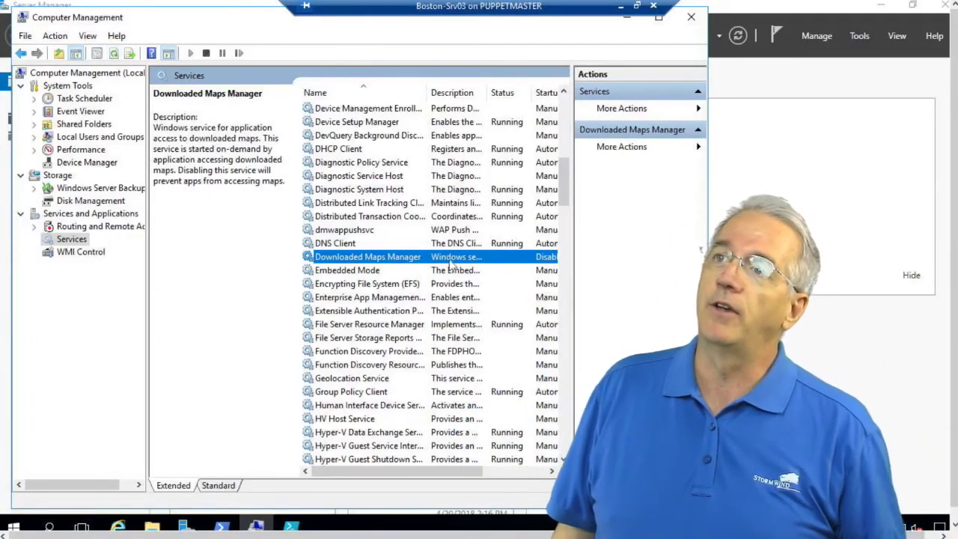
pyautogui.doubleClick(494, 258)
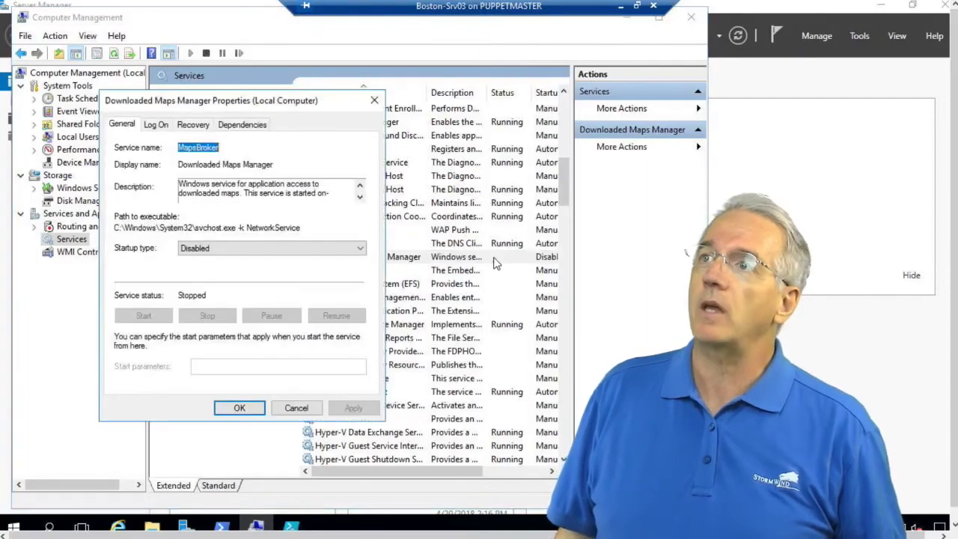